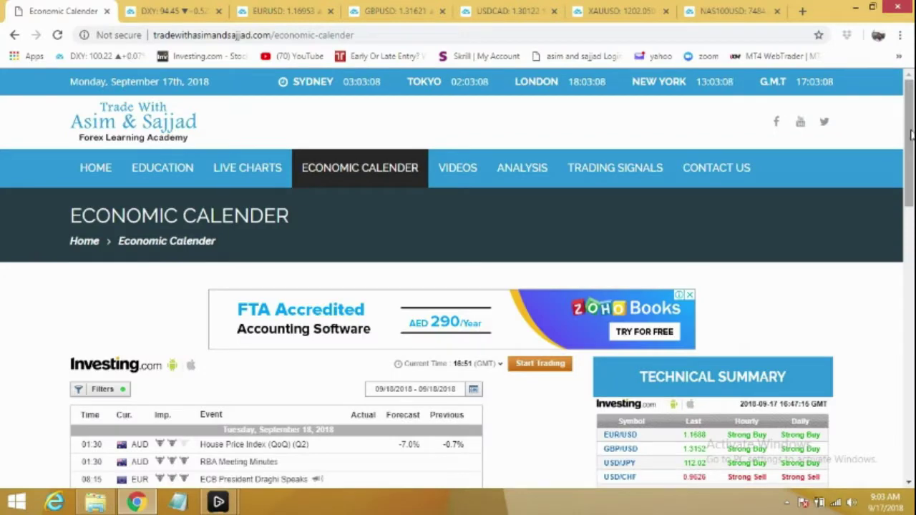
Step: Read through Tuesday's September 18, 2018 calendar events, then bring up the daily DXY chart
{"action": "left_click_drag", "start_coordinate": [911, 134], "coordinate": [911, 202]}
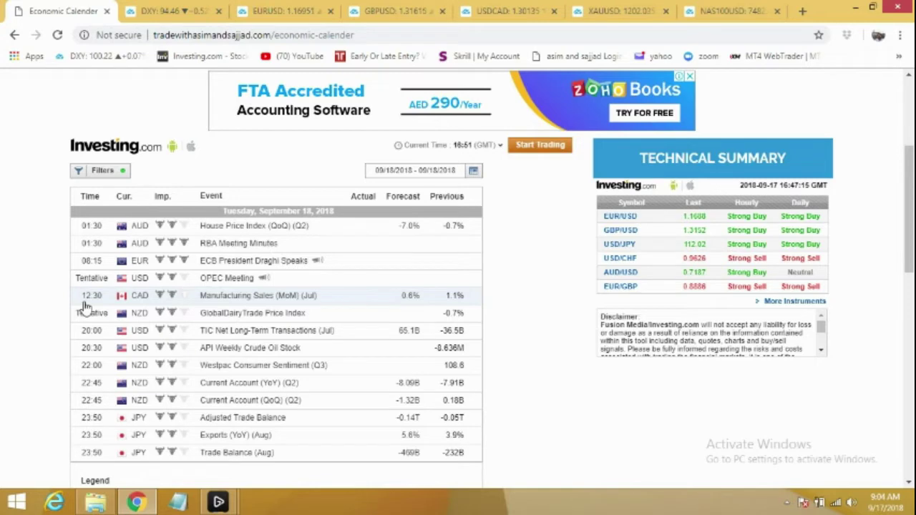
{"action": "scroll", "coordinate": [83, 307], "scroll_direction": "down", "scroll_amount": 1}
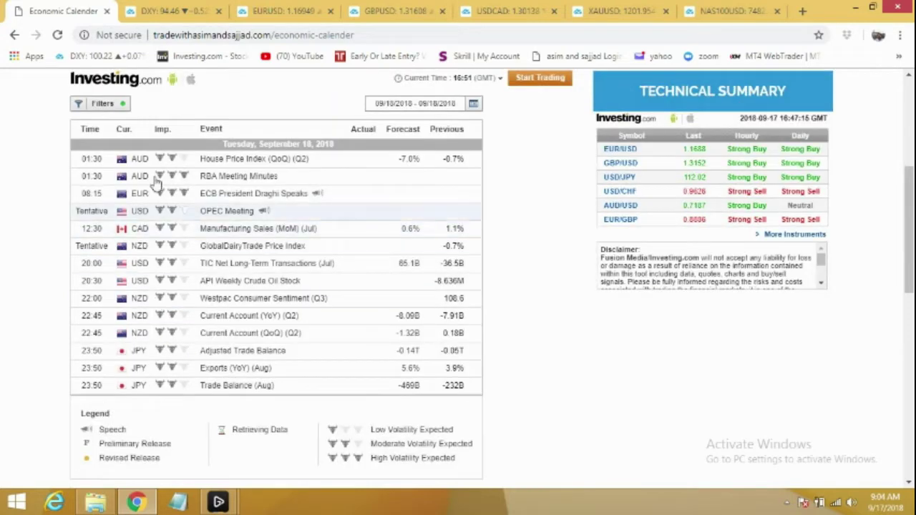
{"action": "left_click", "coordinate": [170, 12]}
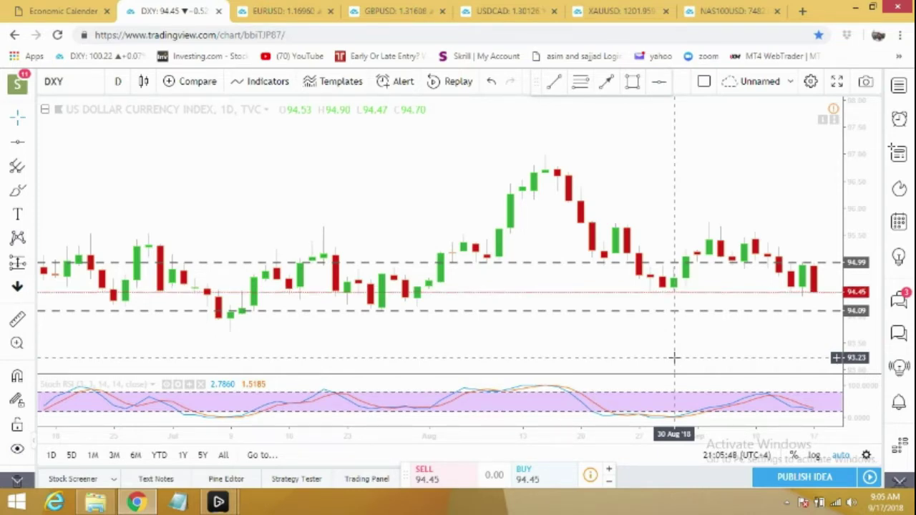
Step: Switch the DXY chart from the D interval to 4-hour candles
{"action": "left_click", "coordinate": [118, 80]}
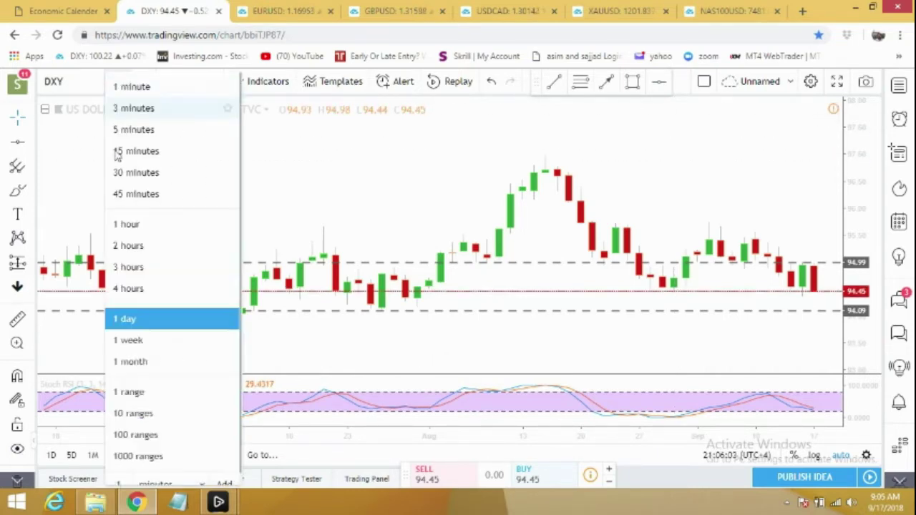
{"action": "left_click", "coordinate": [131, 288]}
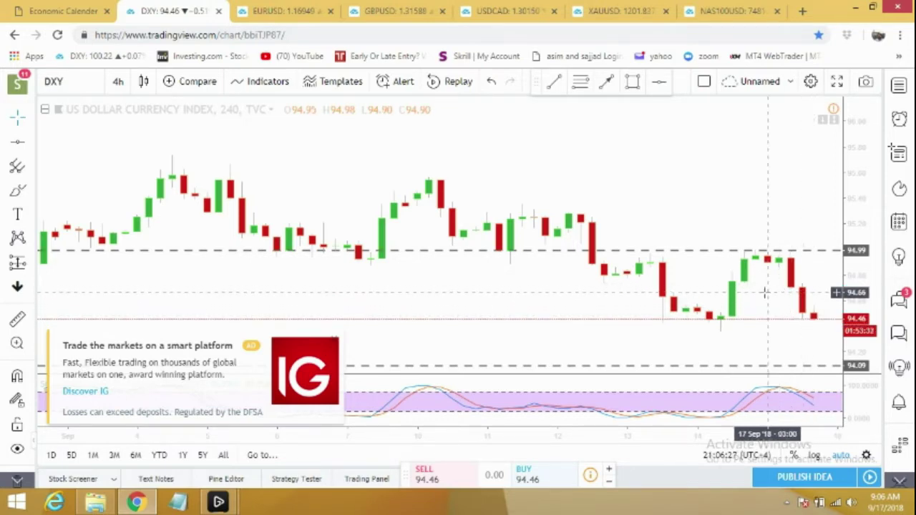
Step: Review DXY on 1-hour candles, then bring up the EURUSD daily chart
{"action": "left_click", "coordinate": [119, 82]}
{"action": "left_click", "coordinate": [142, 219]}
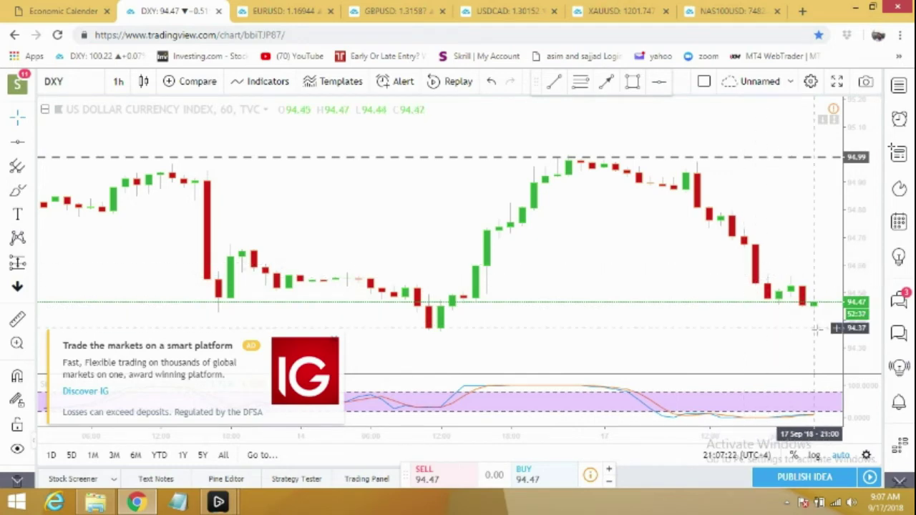
{"action": "left_click", "coordinate": [279, 10]}
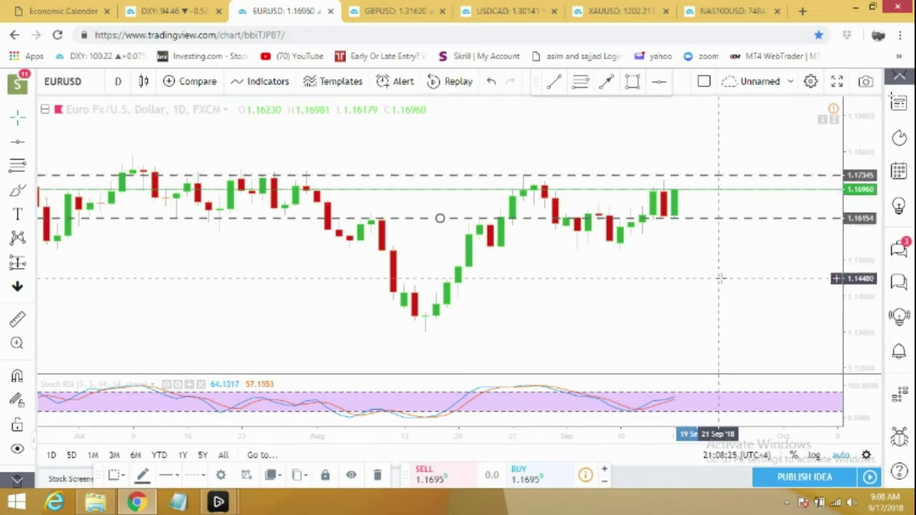
Step: Deselect the dashed level line and switch EURUSD to 4-hour candles
{"action": "left_click", "coordinate": [317, 139]}
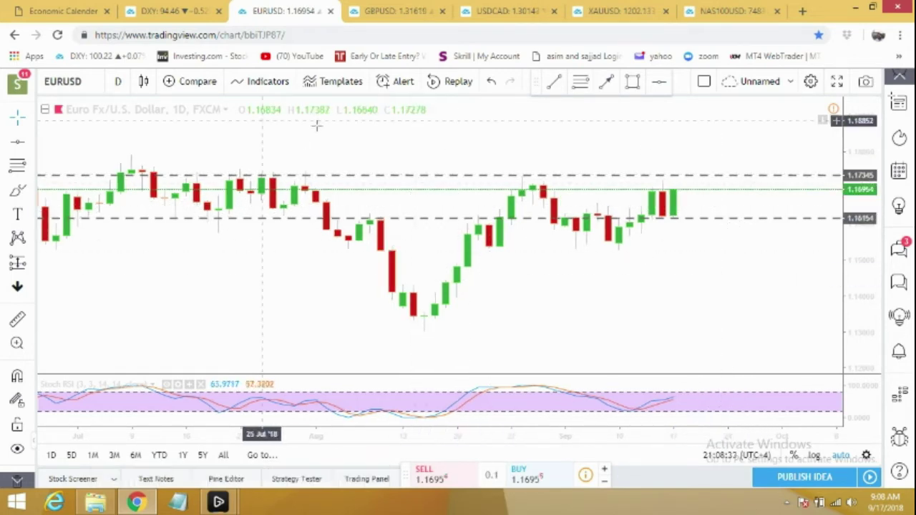
{"action": "left_click", "coordinate": [117, 84]}
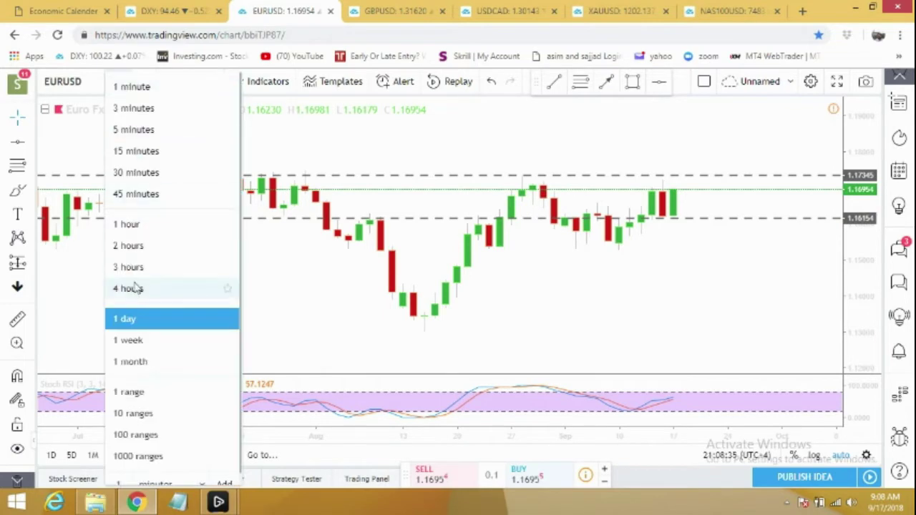
{"action": "left_click", "coordinate": [126, 288]}
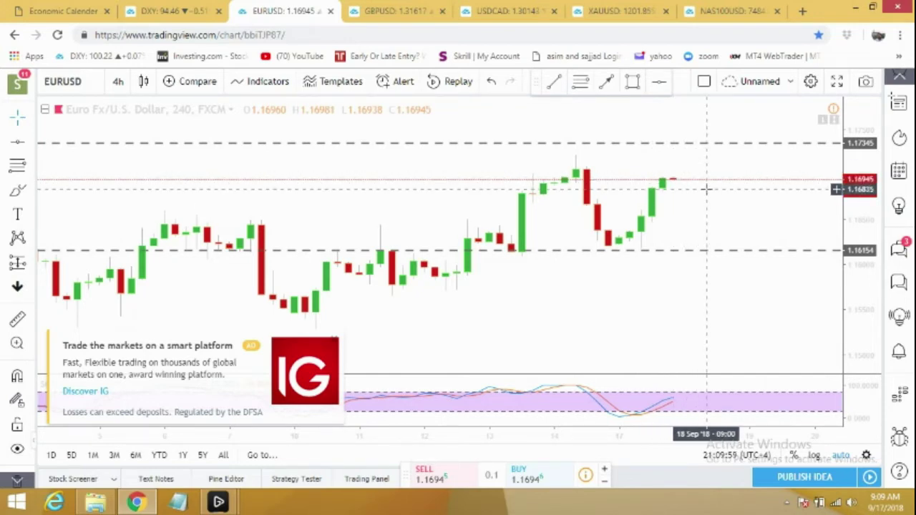
Step: View EURUSD on 1-hour candles, pan back to earlier bars, then bring up the GBPUSD daily chart
{"action": "left_click", "coordinate": [117, 82]}
{"action": "left_click", "coordinate": [141, 226]}
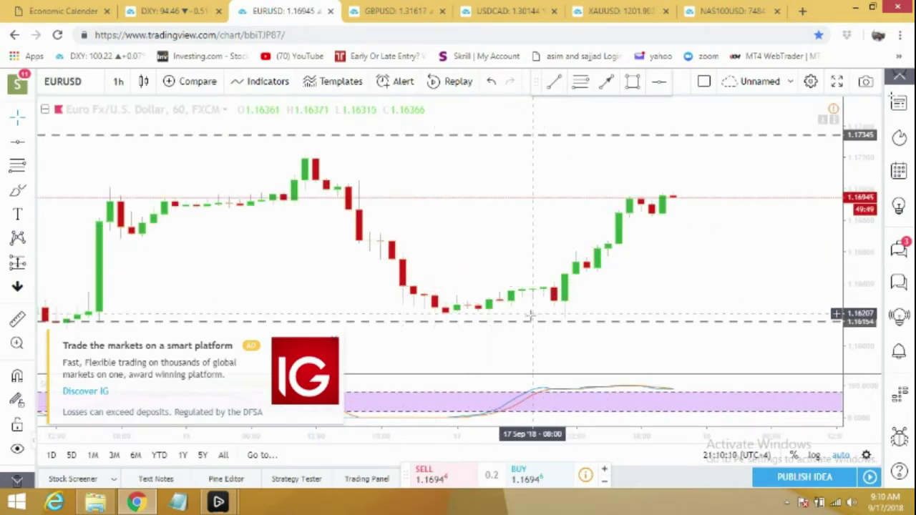
{"action": "left_click_drag", "start_coordinate": [587, 261], "coordinate": [623, 215]}
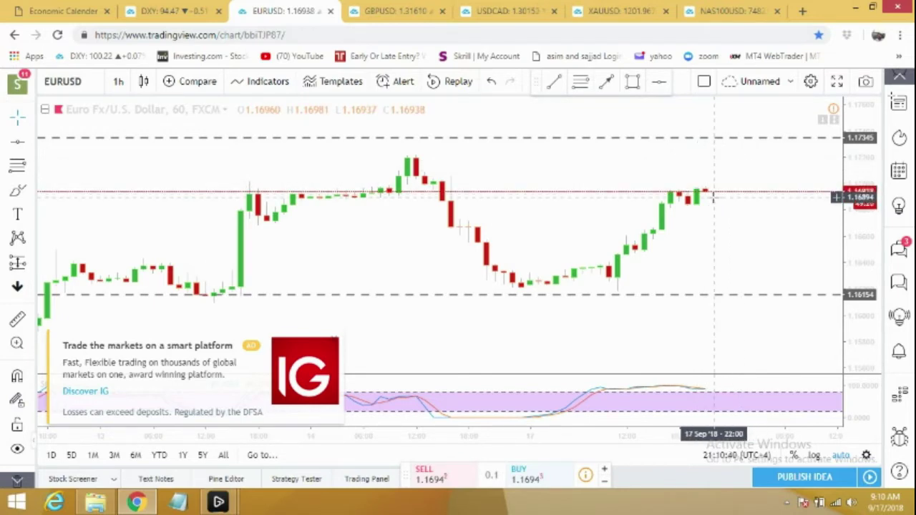
{"action": "left_click", "coordinate": [387, 13]}
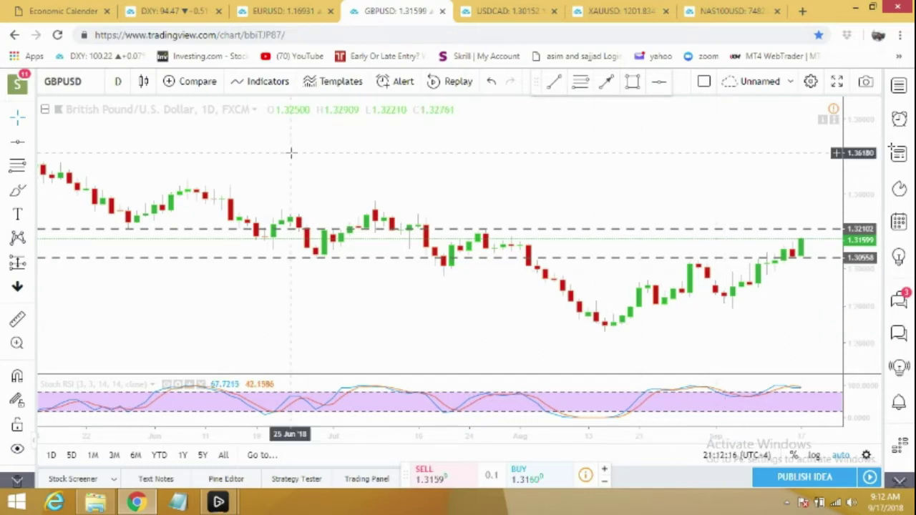
Step: Step GBPUSD through 4-hour and 1-hour candles, then bring up the USDCAD chart
{"action": "left_click", "coordinate": [117, 80]}
{"action": "left_click", "coordinate": [143, 288]}
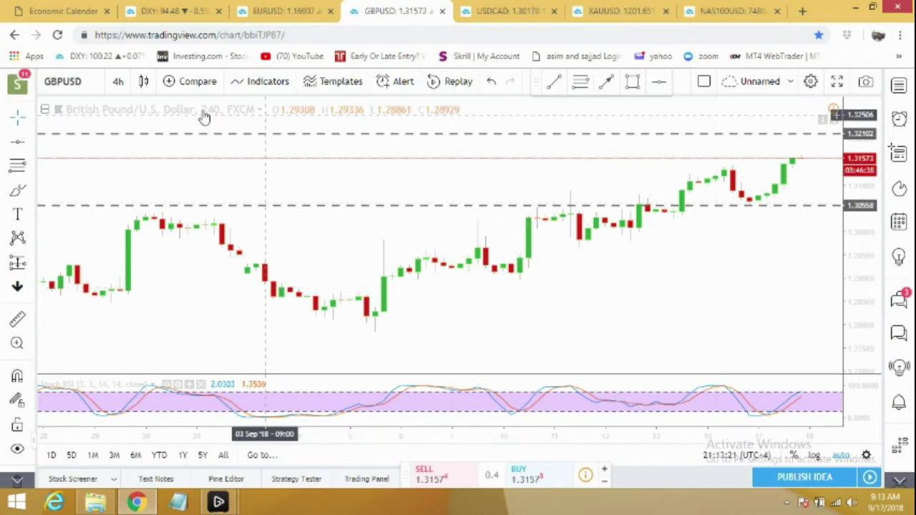
{"action": "left_click", "coordinate": [118, 80]}
{"action": "left_click", "coordinate": [132, 224]}
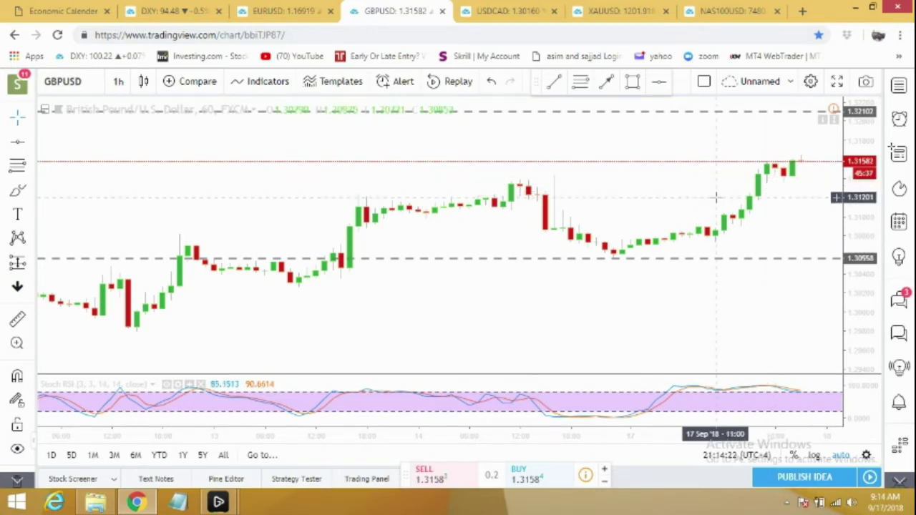
{"action": "left_click", "coordinate": [505, 14]}
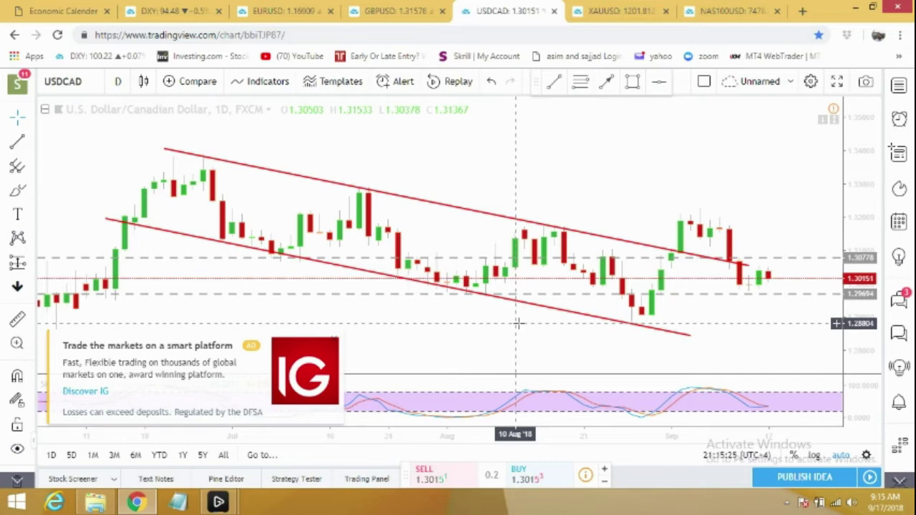
{"action": "left_click", "coordinate": [118, 81]}
Step: View USDCAD on 4-hour then 1-hour candles, then bring up the XAUUSD gold chart
{"action": "left_click", "coordinate": [173, 289]}
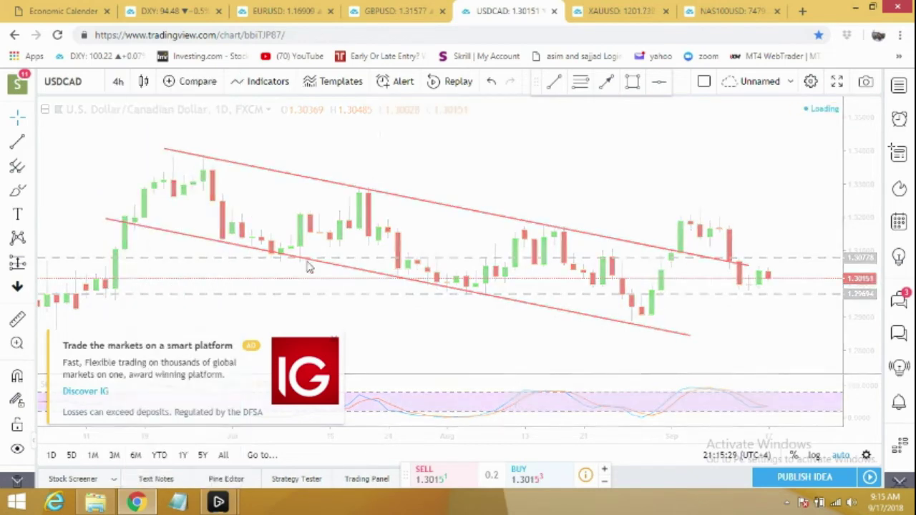
{"action": "scroll", "coordinate": [394, 260], "scroll_direction": "up", "scroll_amount": 3}
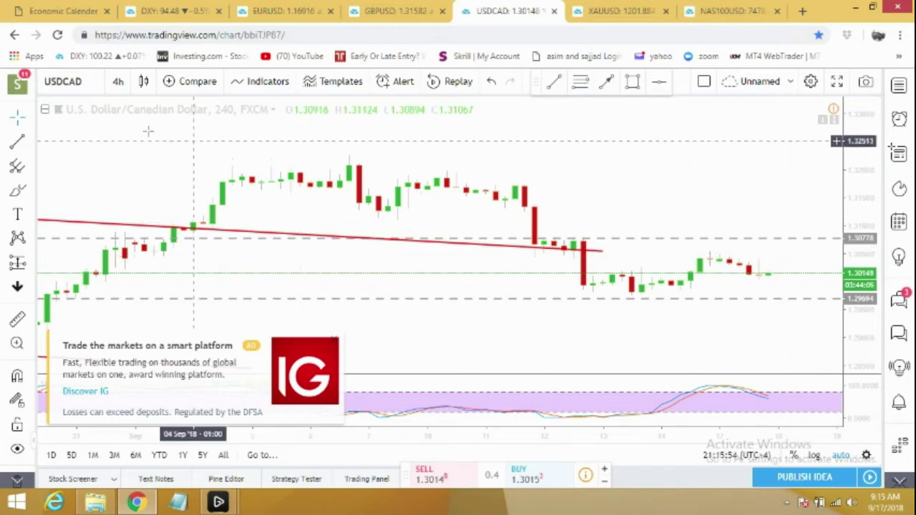
{"action": "left_click", "coordinate": [117, 81]}
{"action": "left_click", "coordinate": [154, 225]}
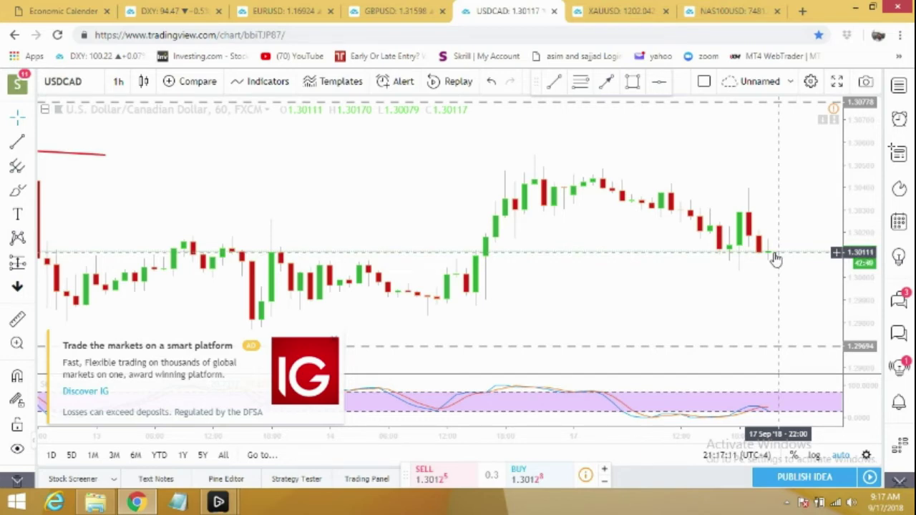
{"action": "left_click", "coordinate": [617, 11]}
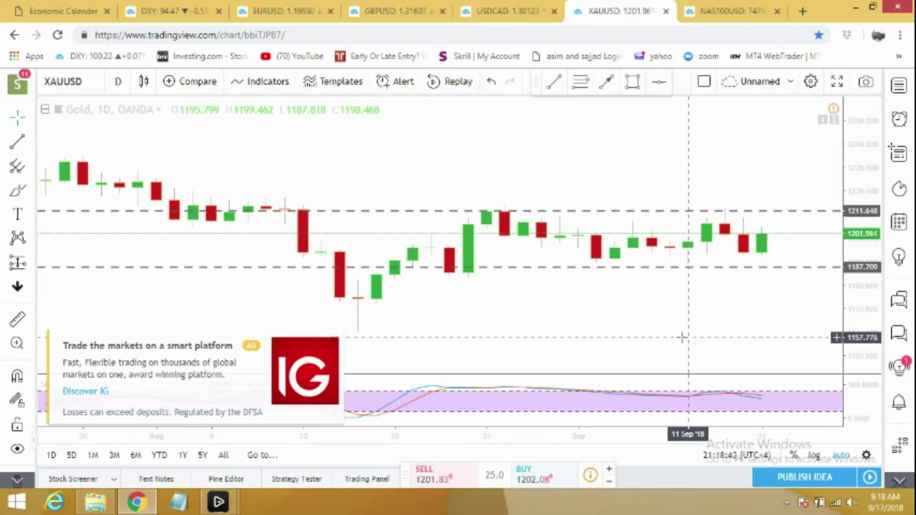
Step: View Gold on 4-hour then 1-hour candles, then bring up the NAS100USD daily chart
{"action": "left_click", "coordinate": [118, 81]}
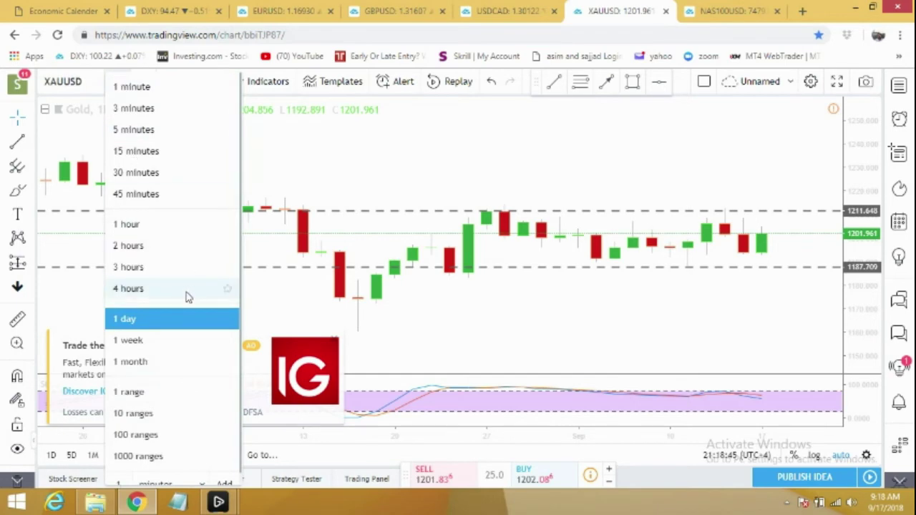
{"action": "left_click", "coordinate": [129, 289]}
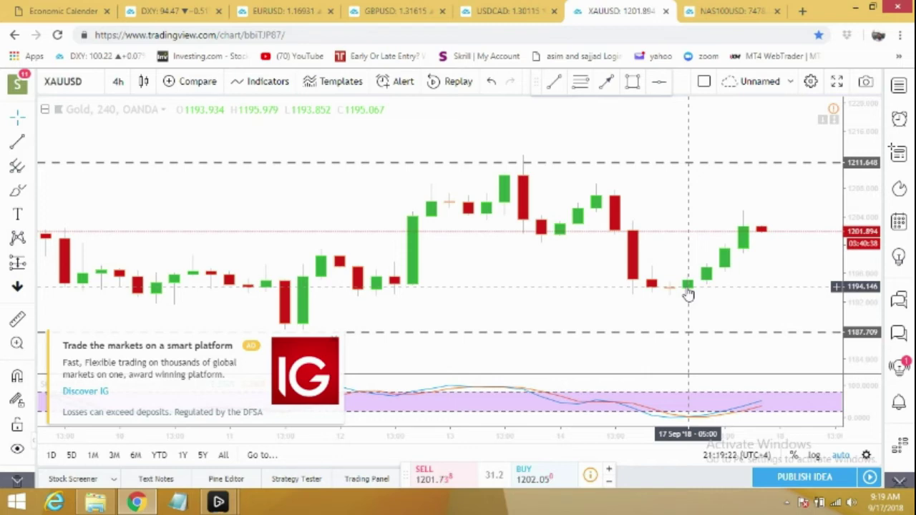
{"action": "left_click", "coordinate": [118, 82]}
{"action": "left_click", "coordinate": [129, 224]}
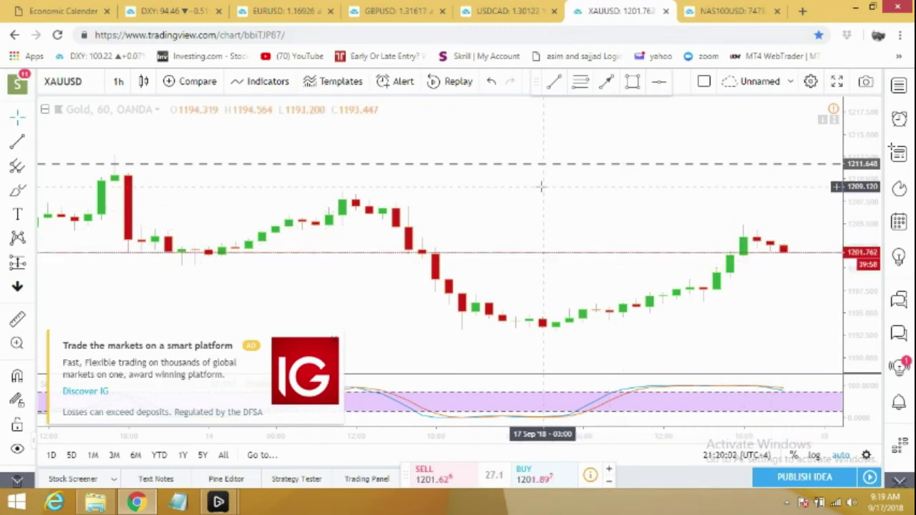
{"action": "left_click", "coordinate": [711, 13]}
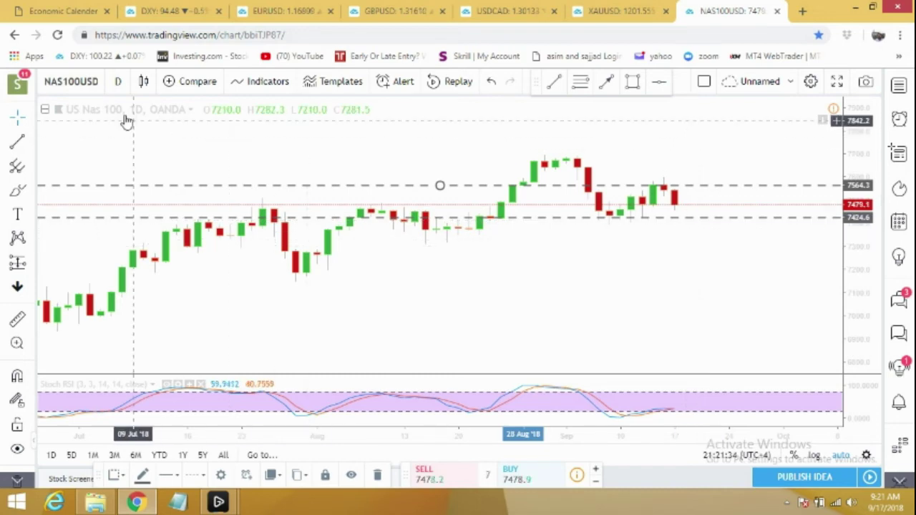
Step: Switch NAS100USD to 4-hour candles near 7475, then to the 1-hour timeframe
{"action": "left_click", "coordinate": [118, 81]}
{"action": "left_click", "coordinate": [143, 290]}
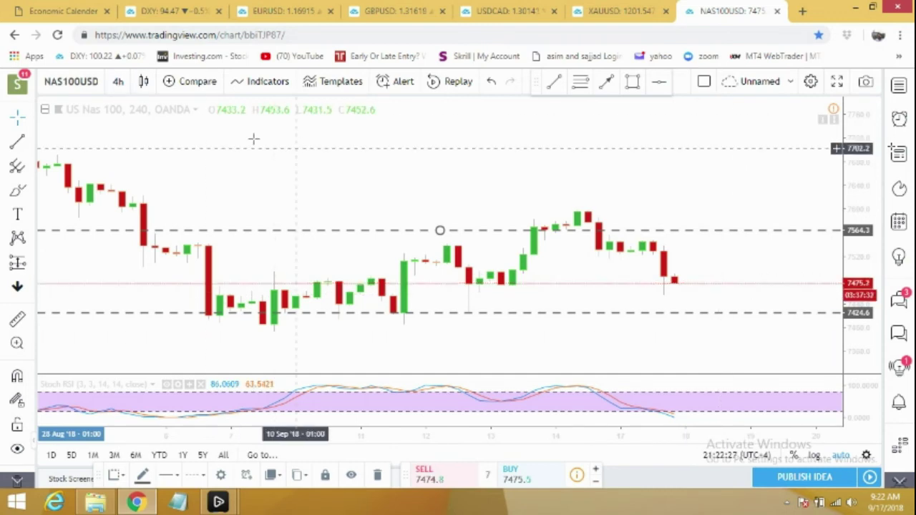
{"action": "left_click", "coordinate": [118, 81]}
{"action": "left_click", "coordinate": [141, 226]}
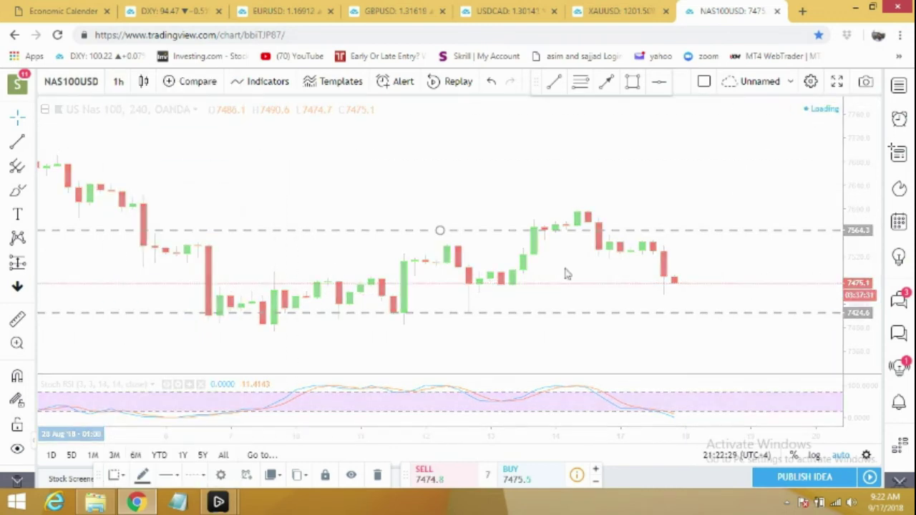